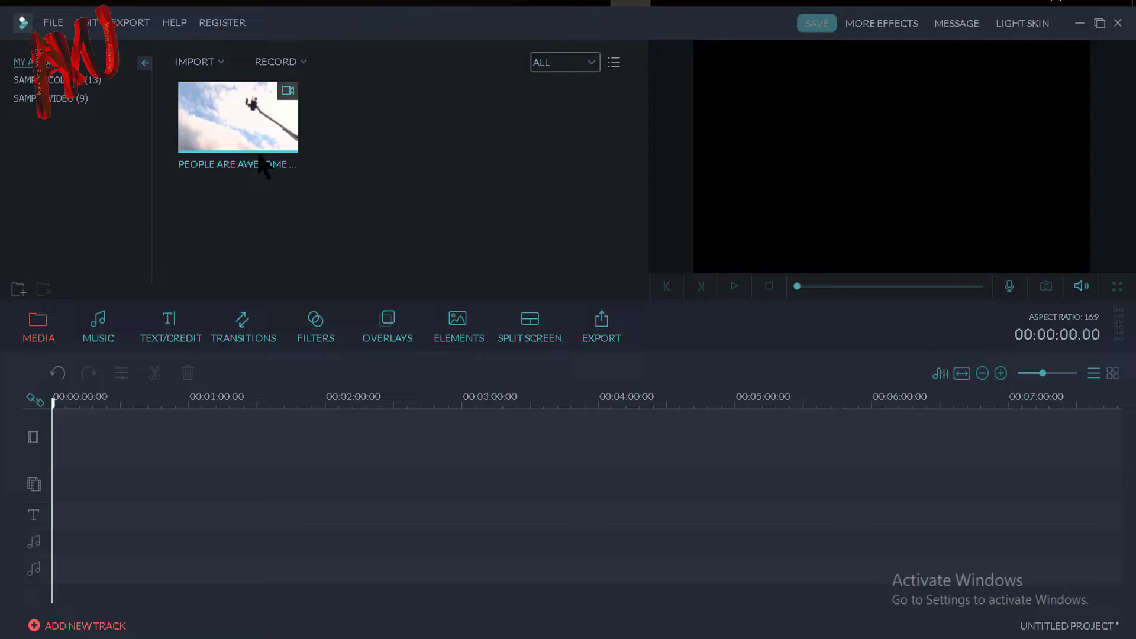
Put the People Are Awesome clip at the timeline start and zoom so the whole clip is visible.
mouse_move(241, 116)
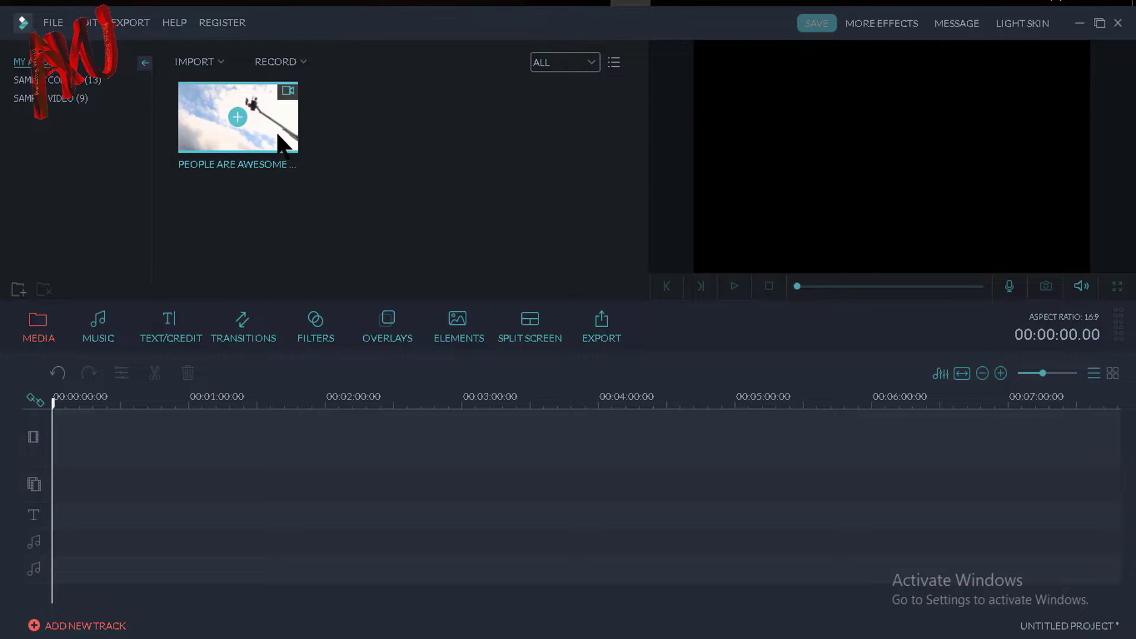
drag(278, 114, 177, 423)
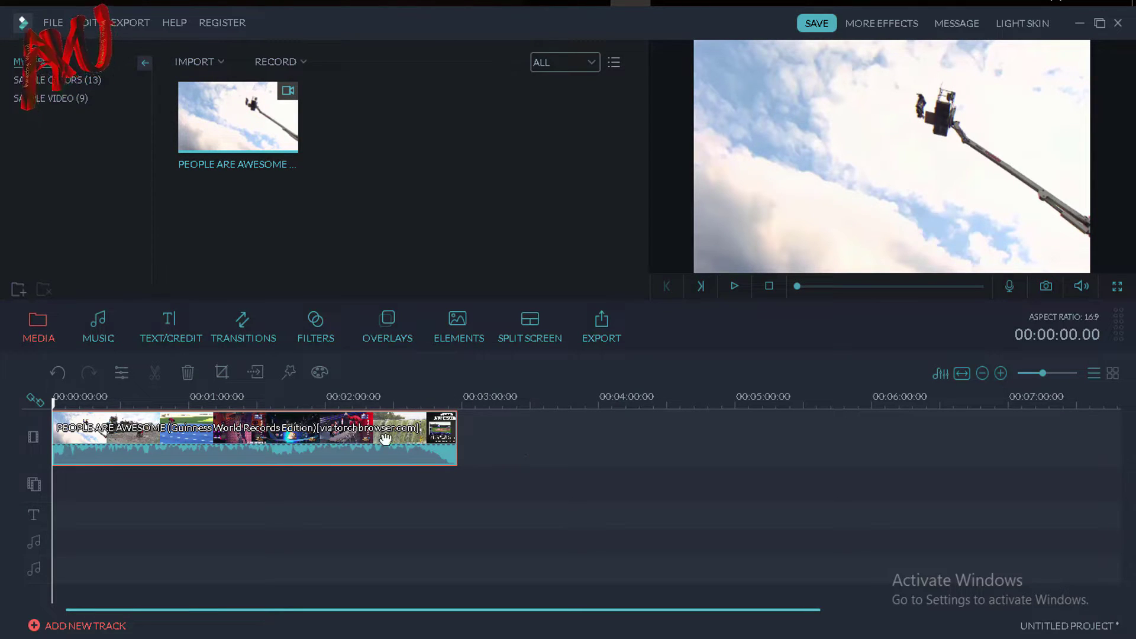
click(1001, 374)
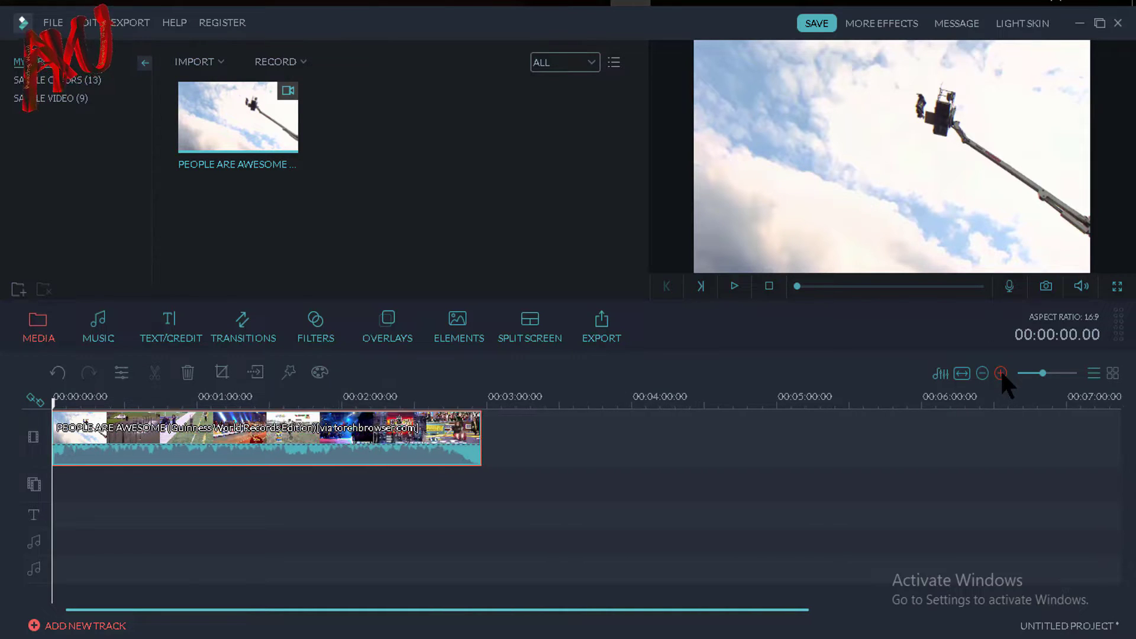
click(983, 374)
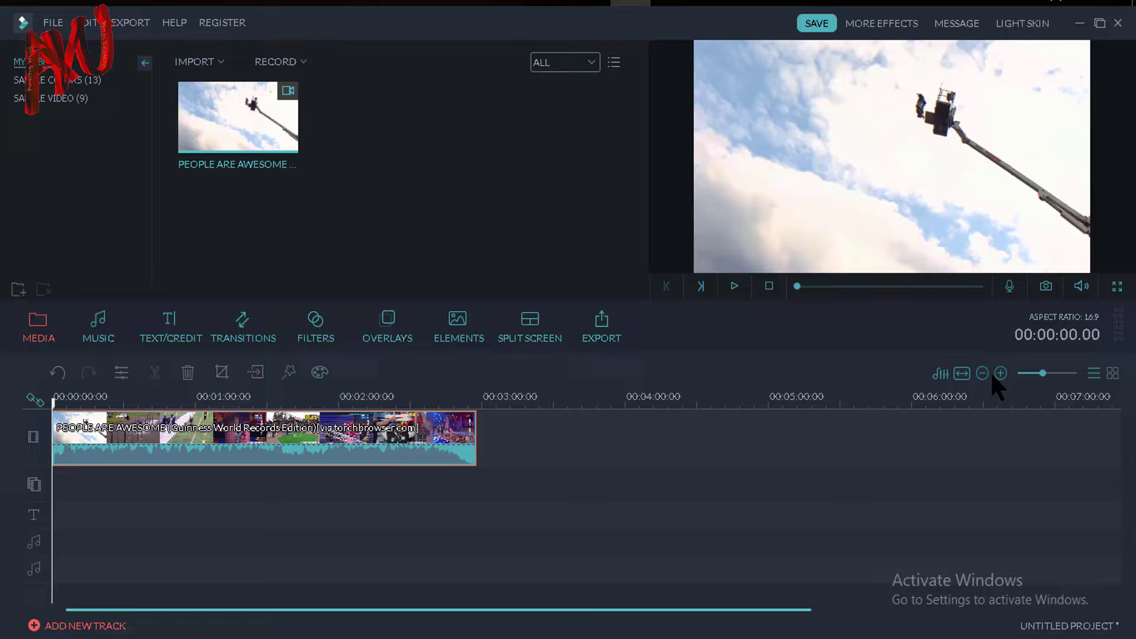
click(1000, 372)
click(1000, 371)
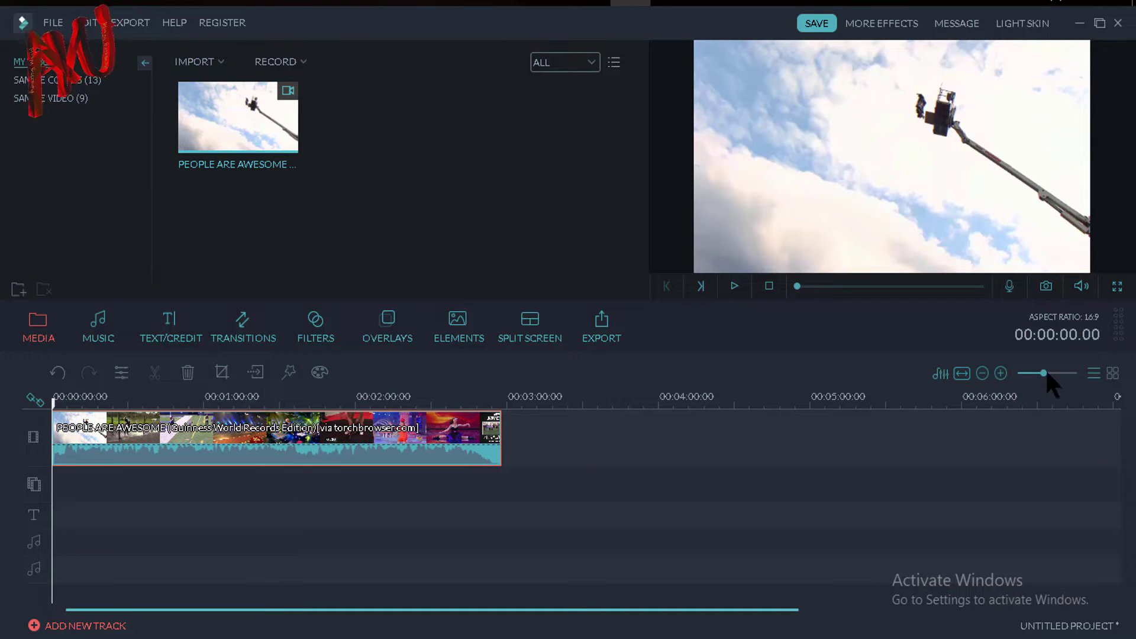
click(1049, 373)
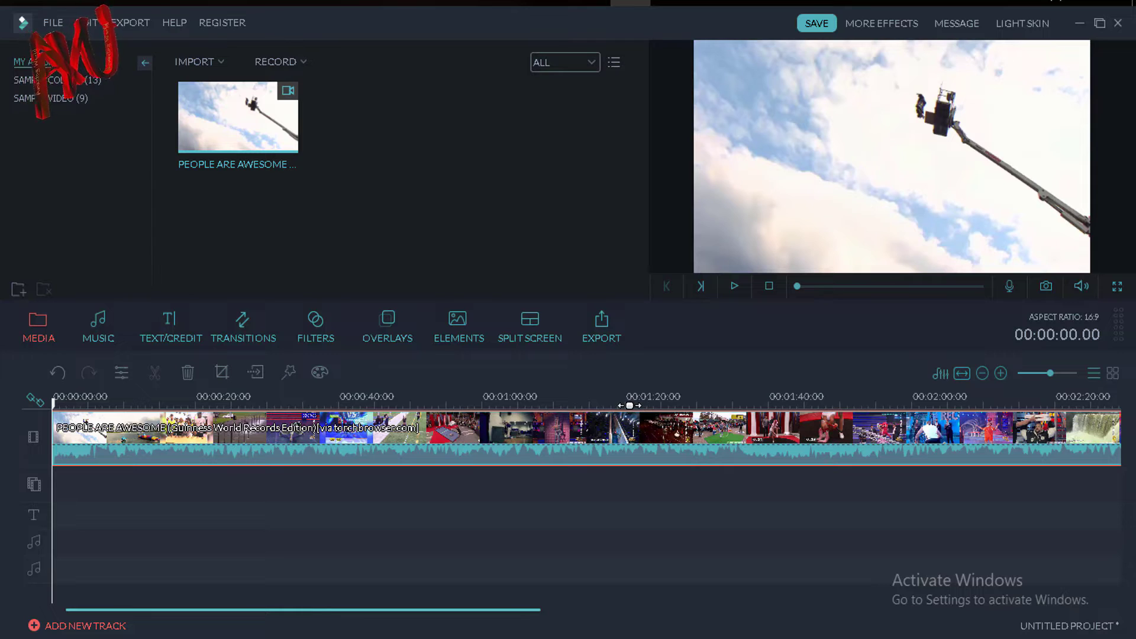
drag(637, 406, 414, 399)
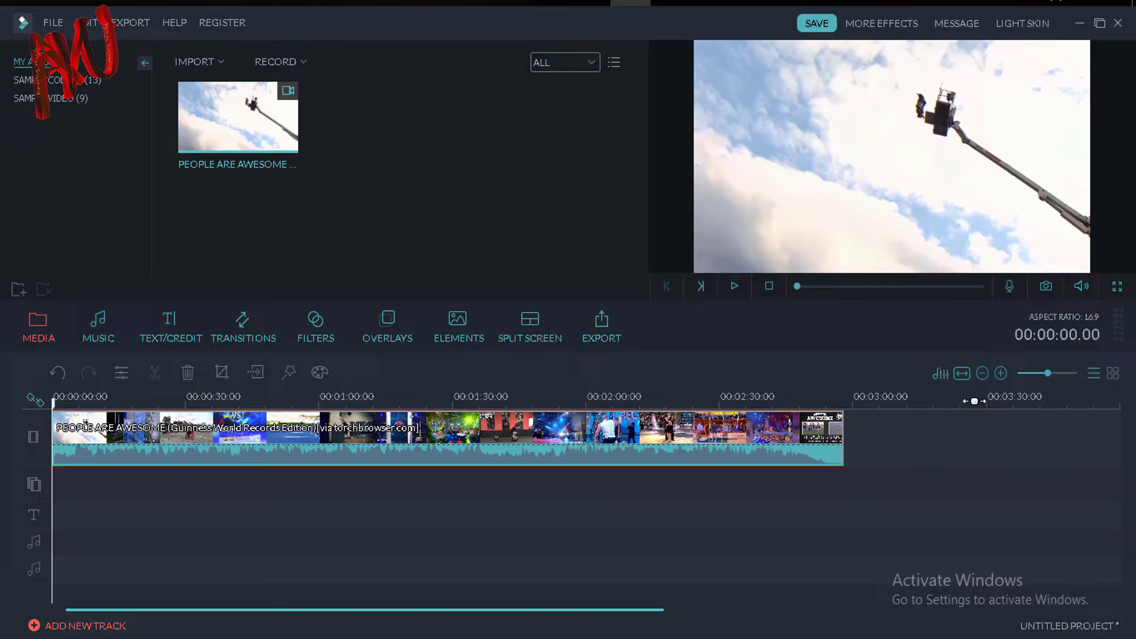
click(962, 374)
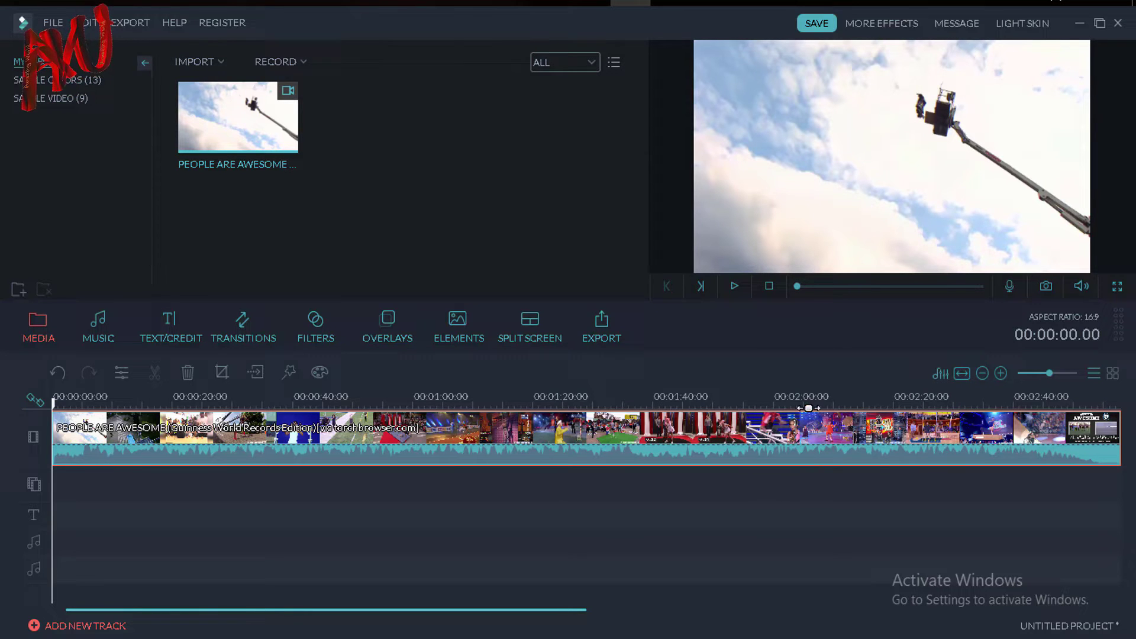
drag(751, 402, 958, 401)
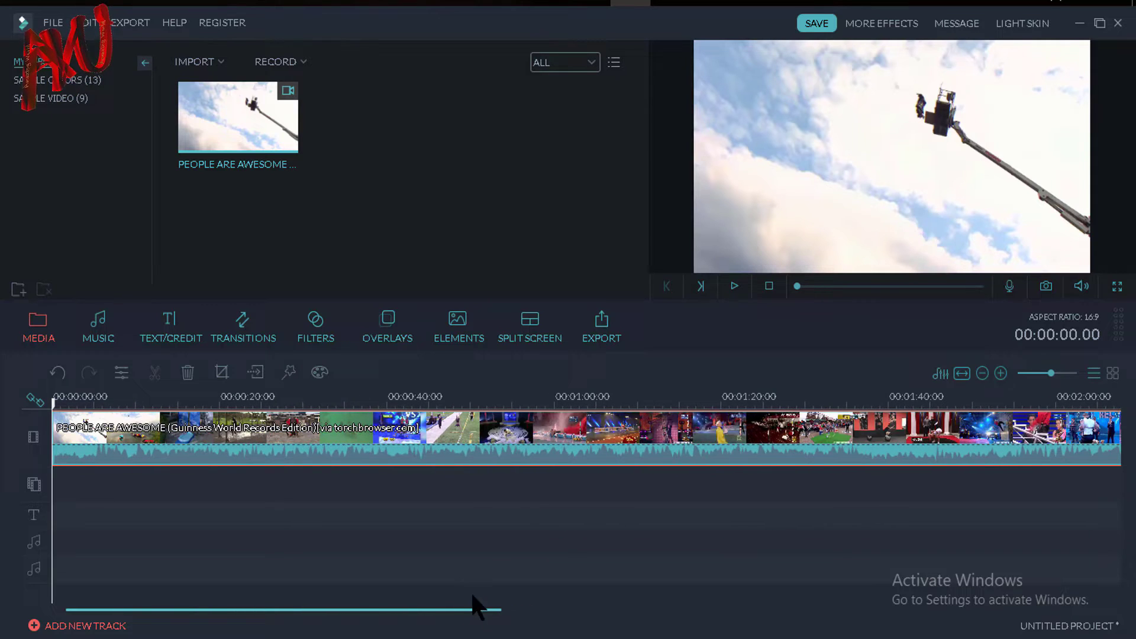
drag(474, 608, 661, 610)
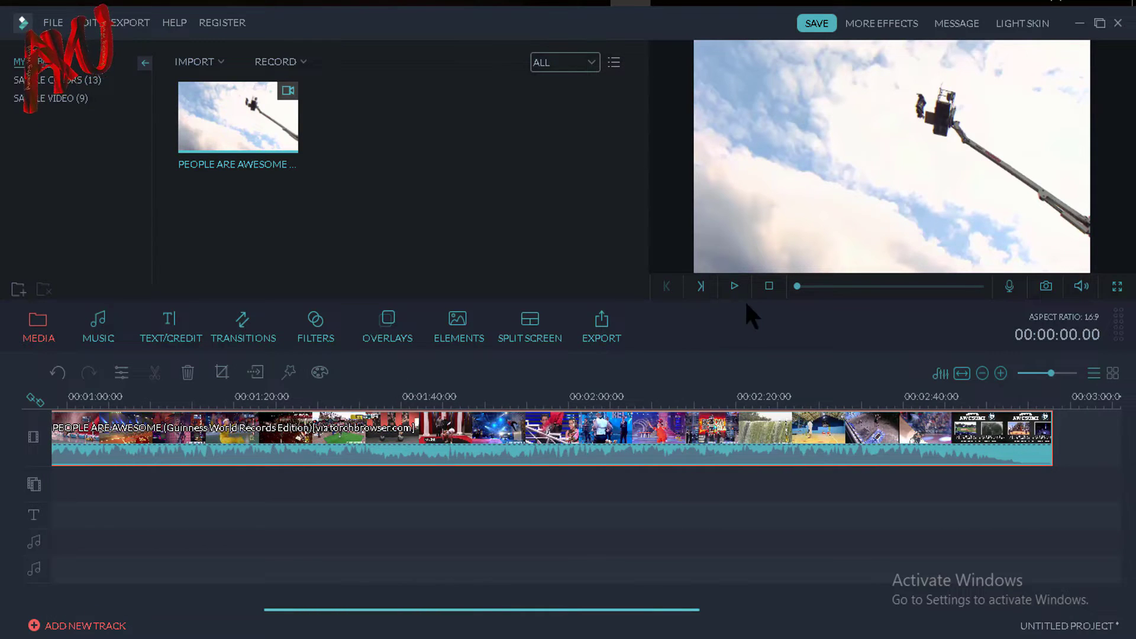
Preview the clip briefly, then bring the playhead to about 00:01:56.12.
click(734, 284)
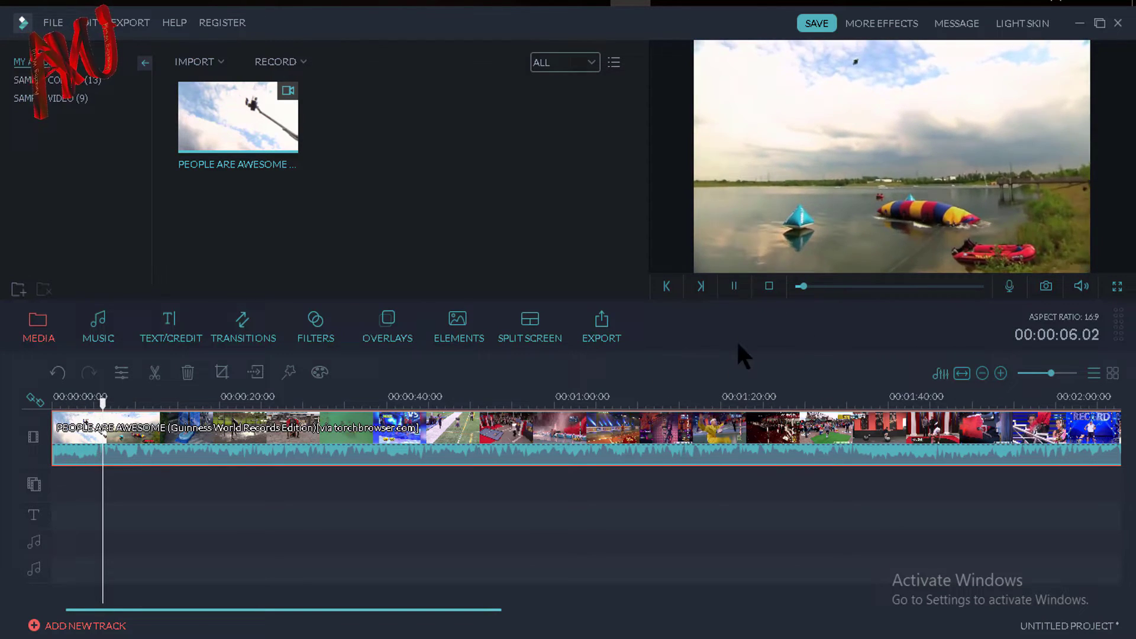
click(902, 233)
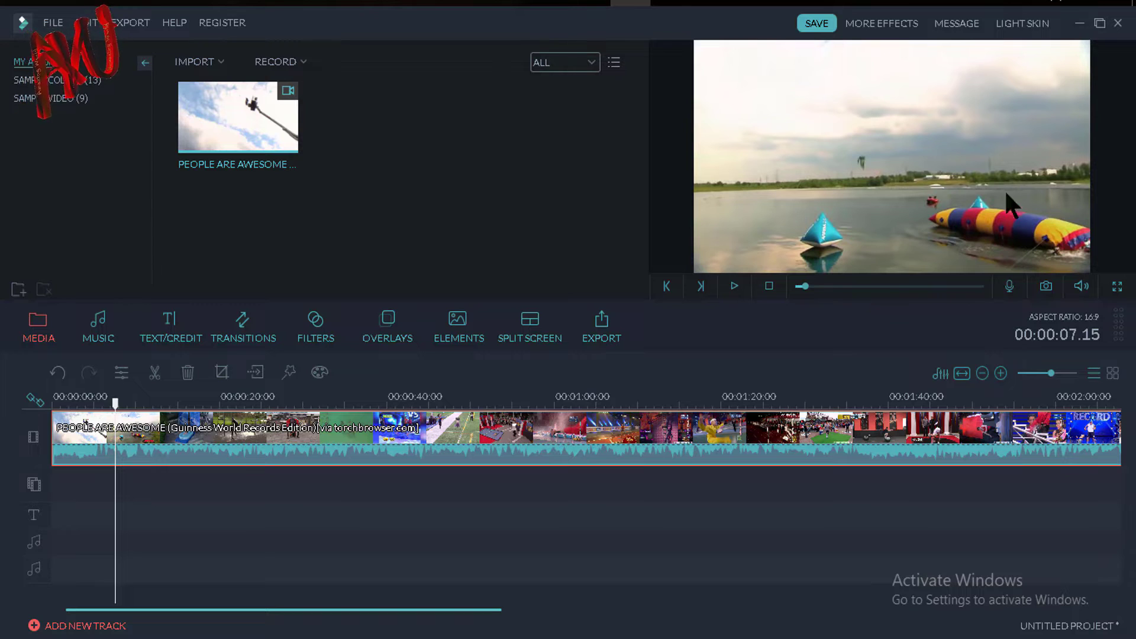
key(space)
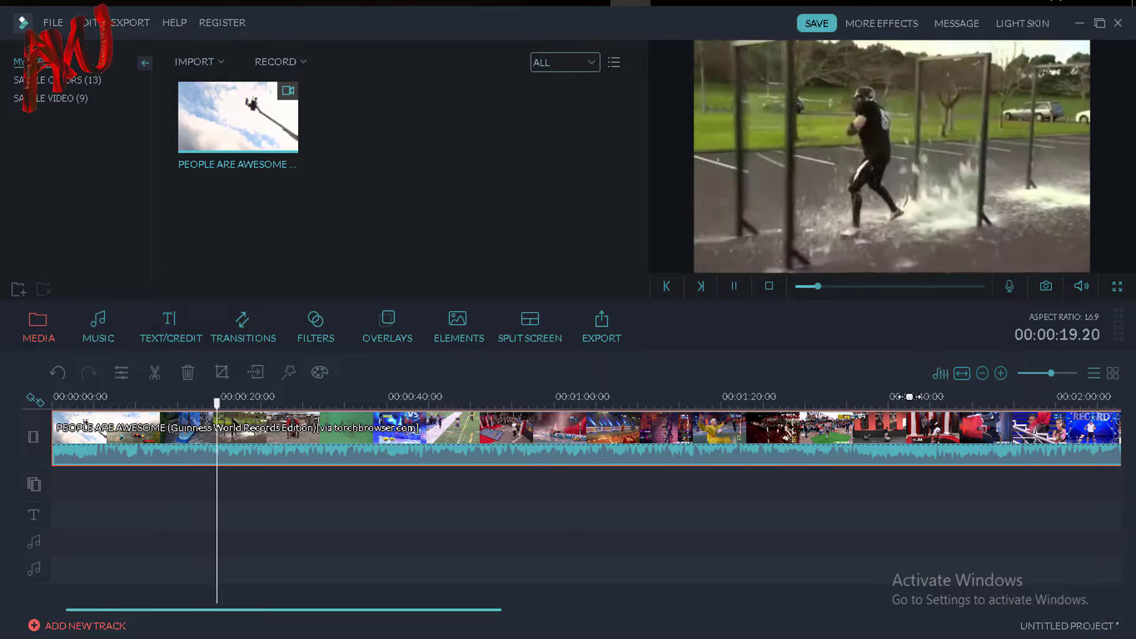
click(1083, 399)
drag(775, 405, 716, 414)
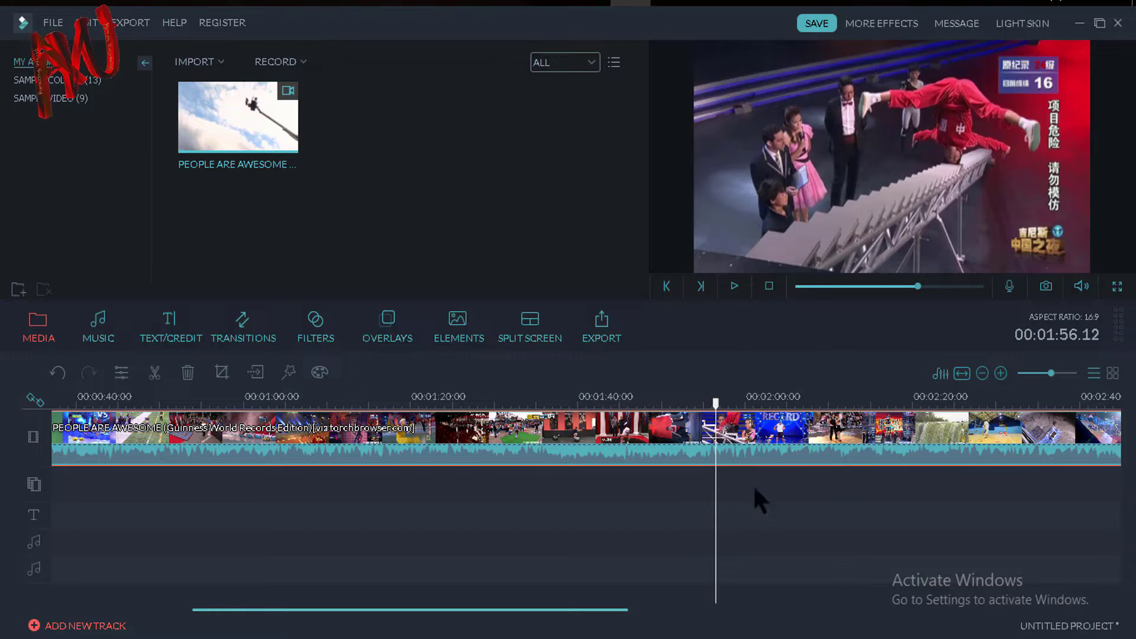
Split the clip at the playhead near 00:01:56 and select the resulting parts.
click(157, 377)
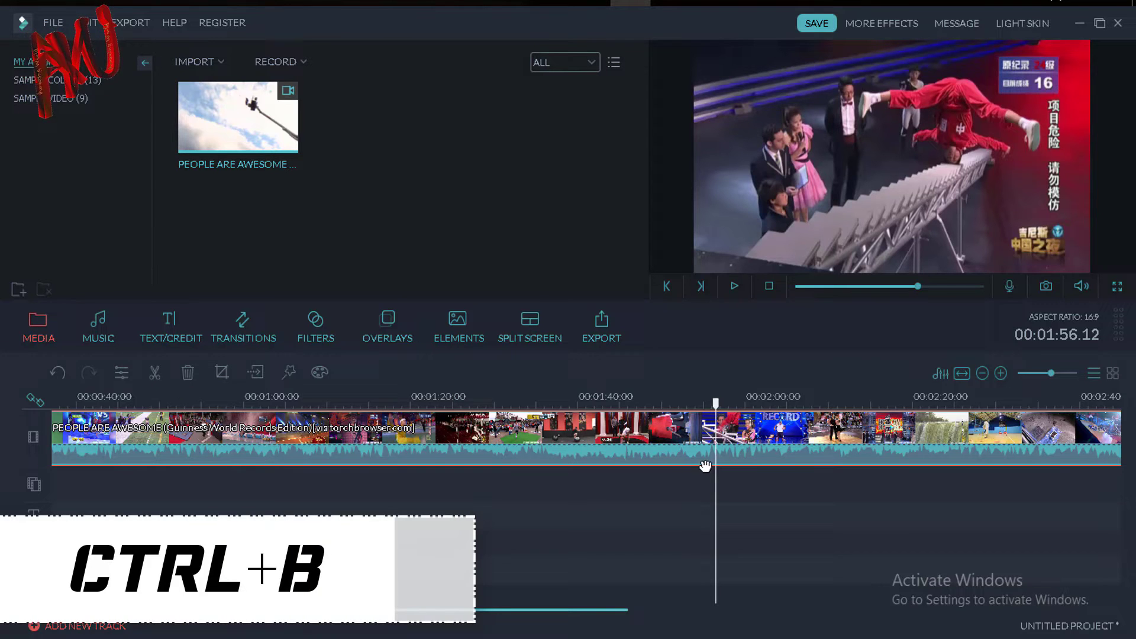
drag(716, 403, 762, 402)
click(710, 433)
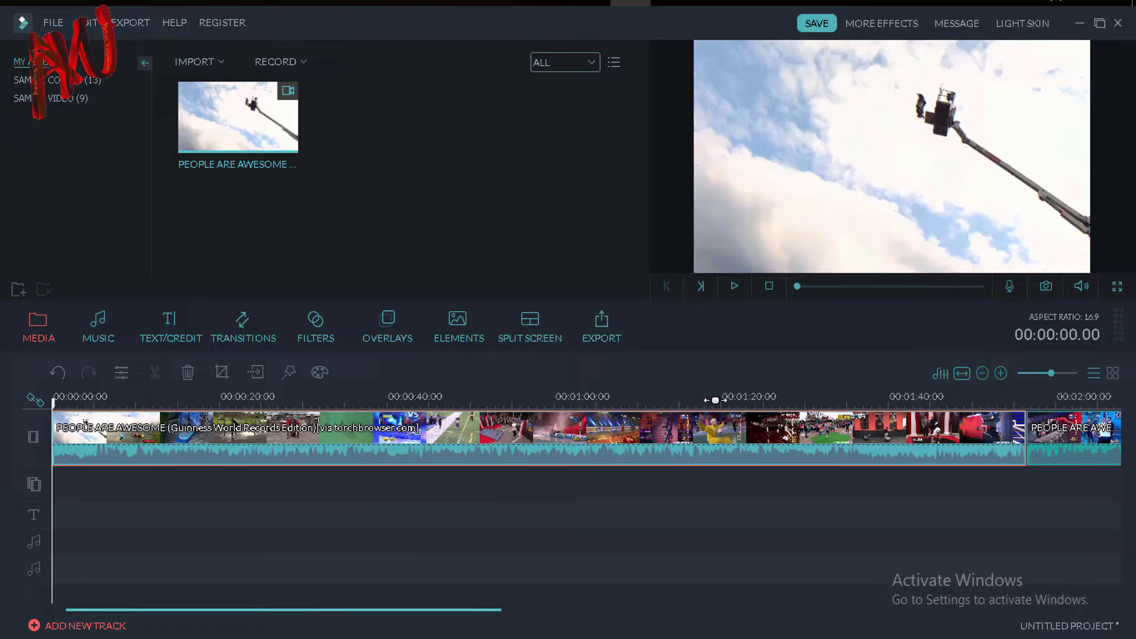
drag(482, 610, 631, 610)
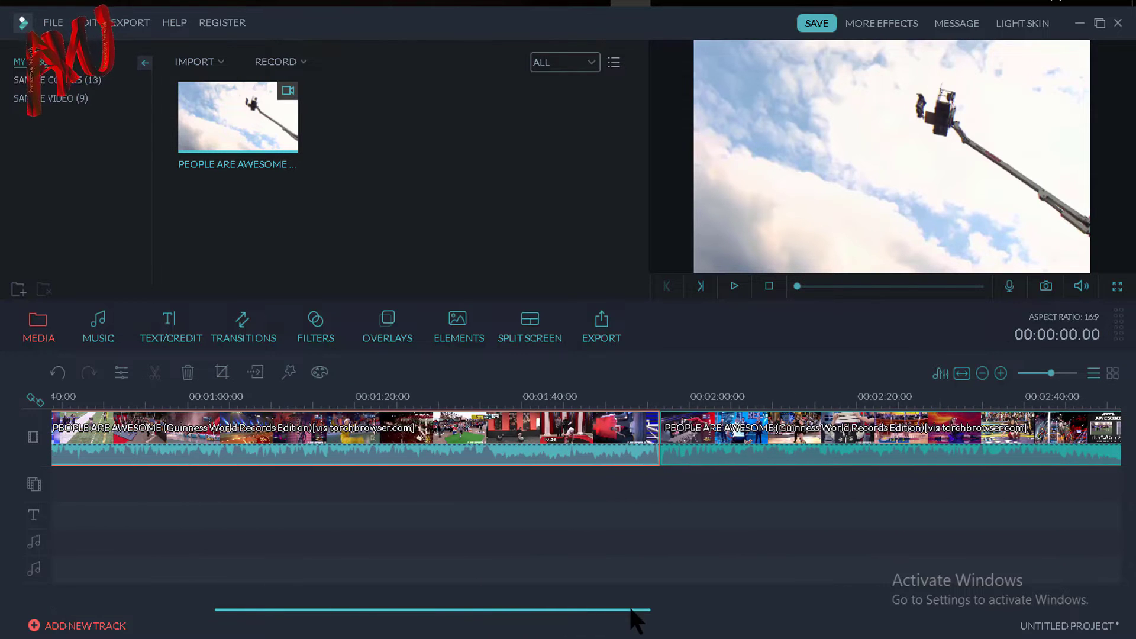
Move the playhead to about 00:02:03.12 and split again, isolating the short piece.
click(640, 407)
click(642, 429)
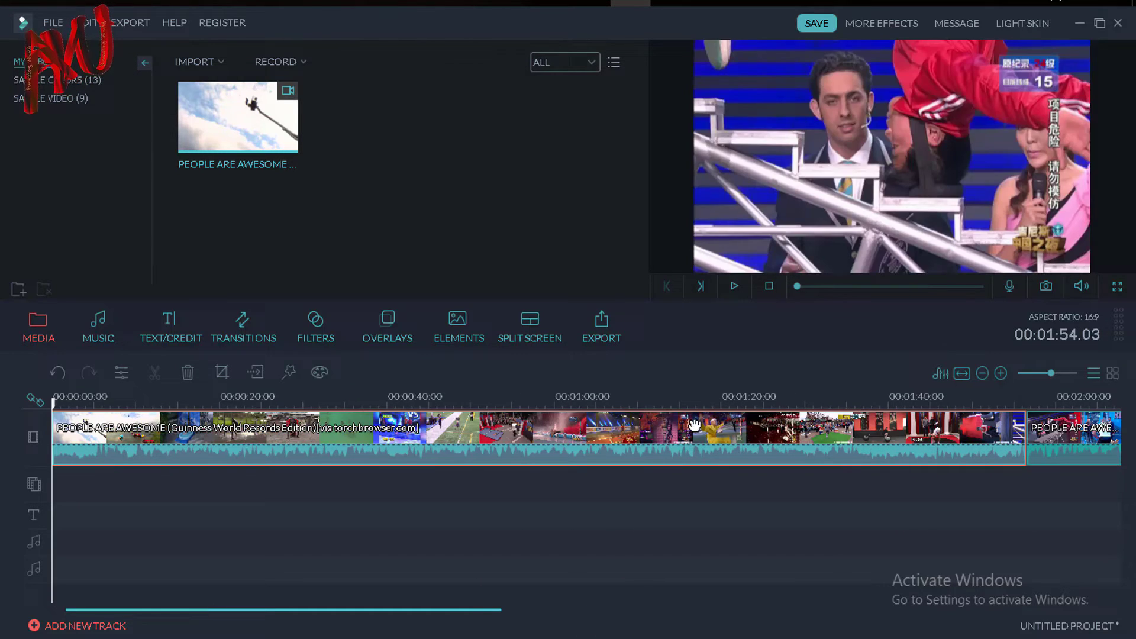
drag(497, 609, 766, 610)
click(383, 423)
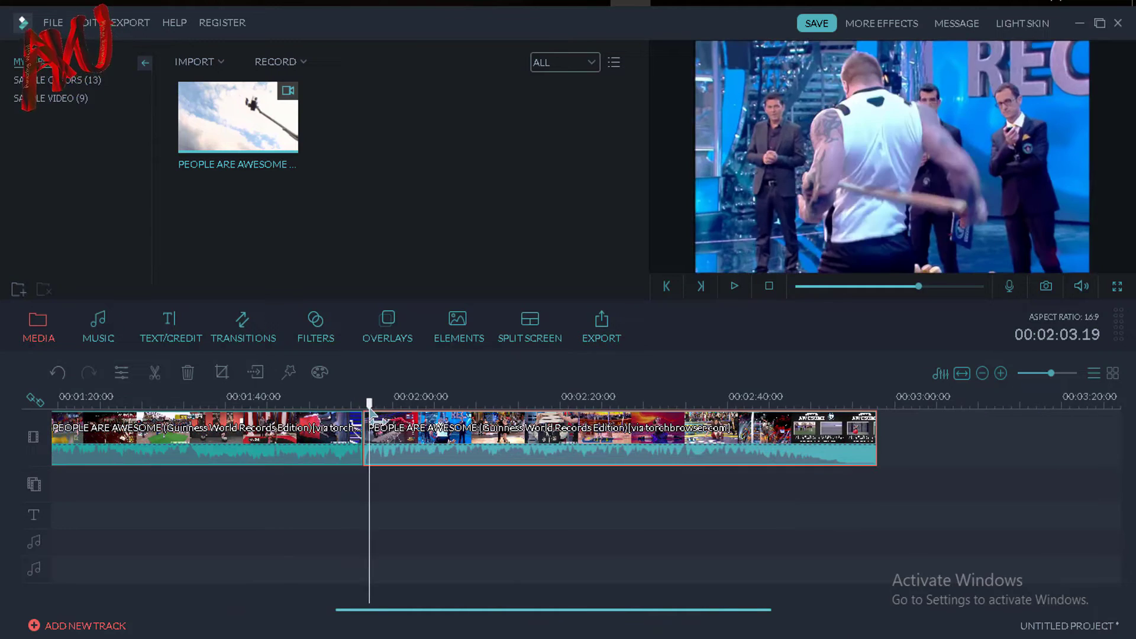
drag(383, 420, 430, 439)
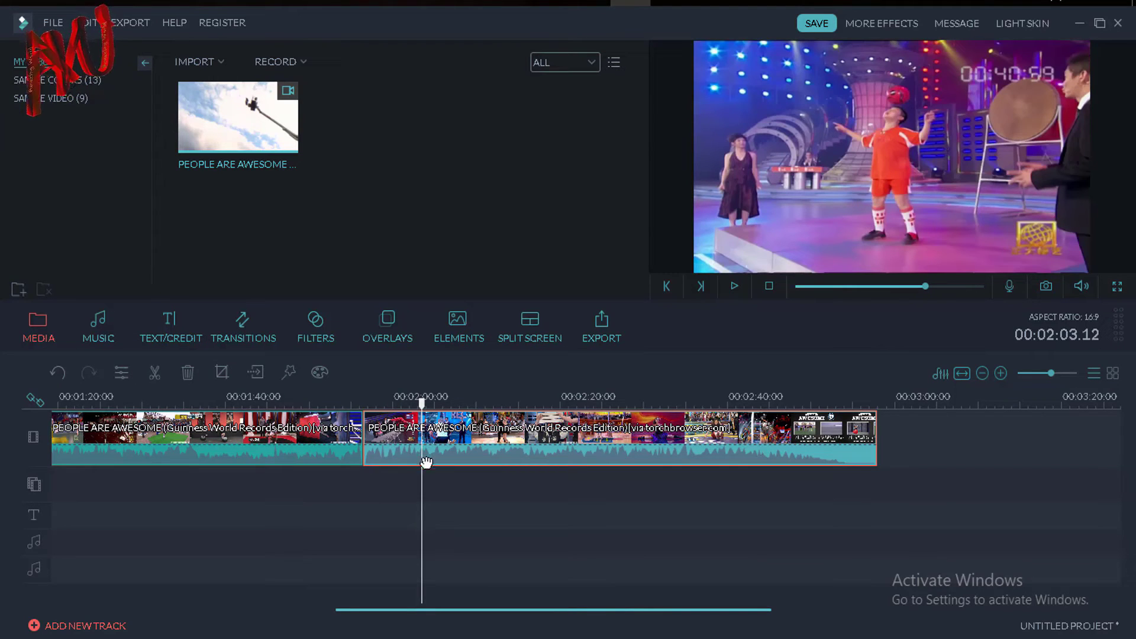
click(154, 374)
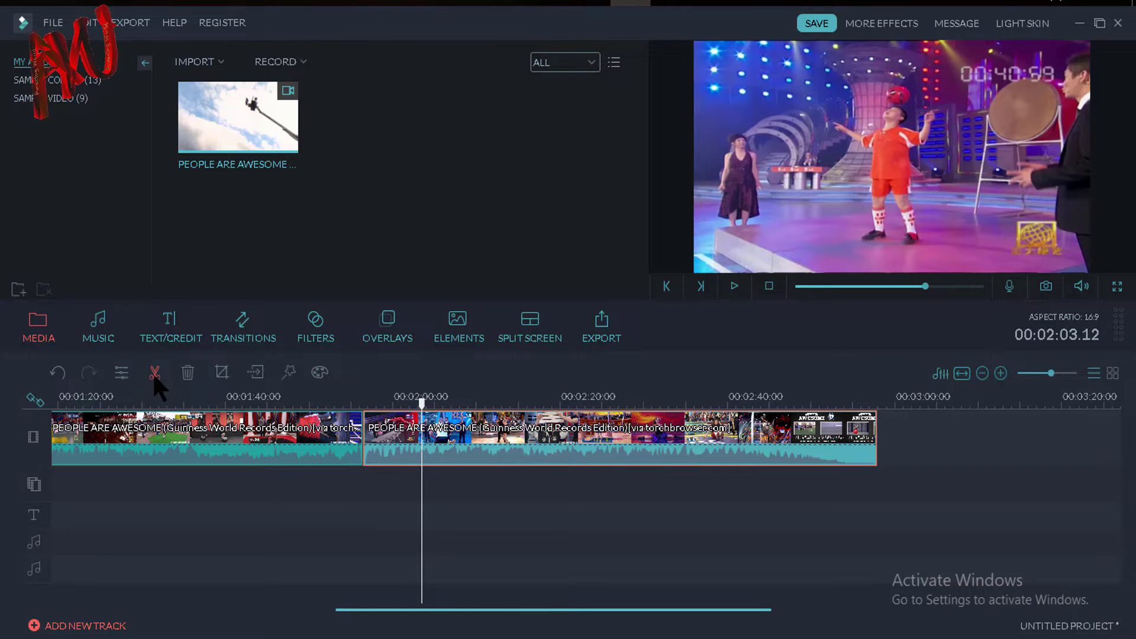
click(385, 429)
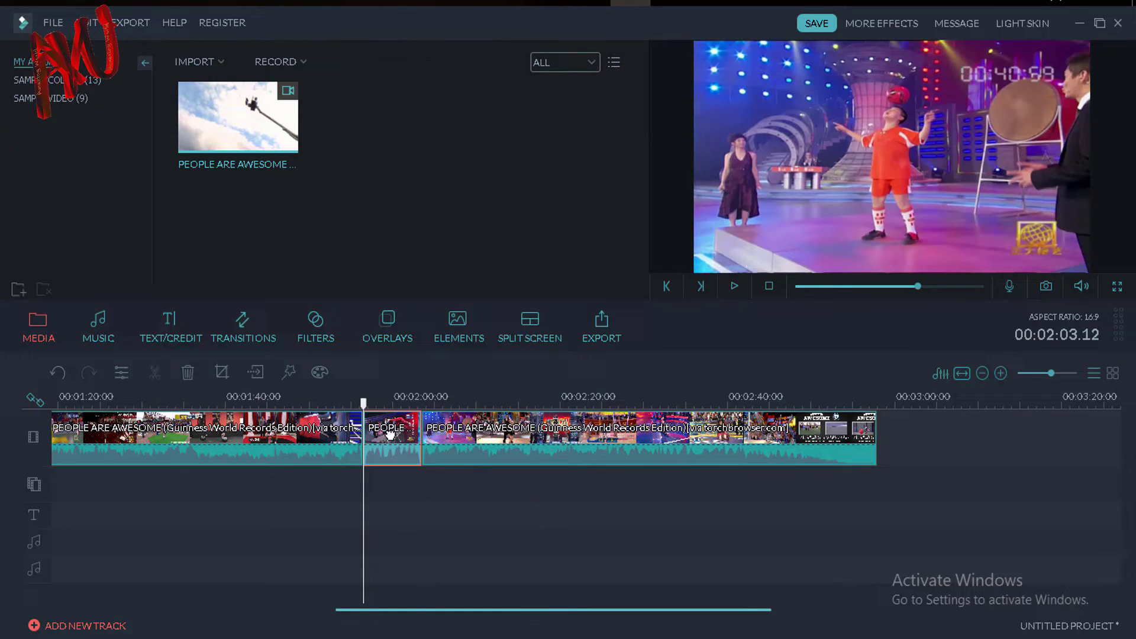
click(358, 429)
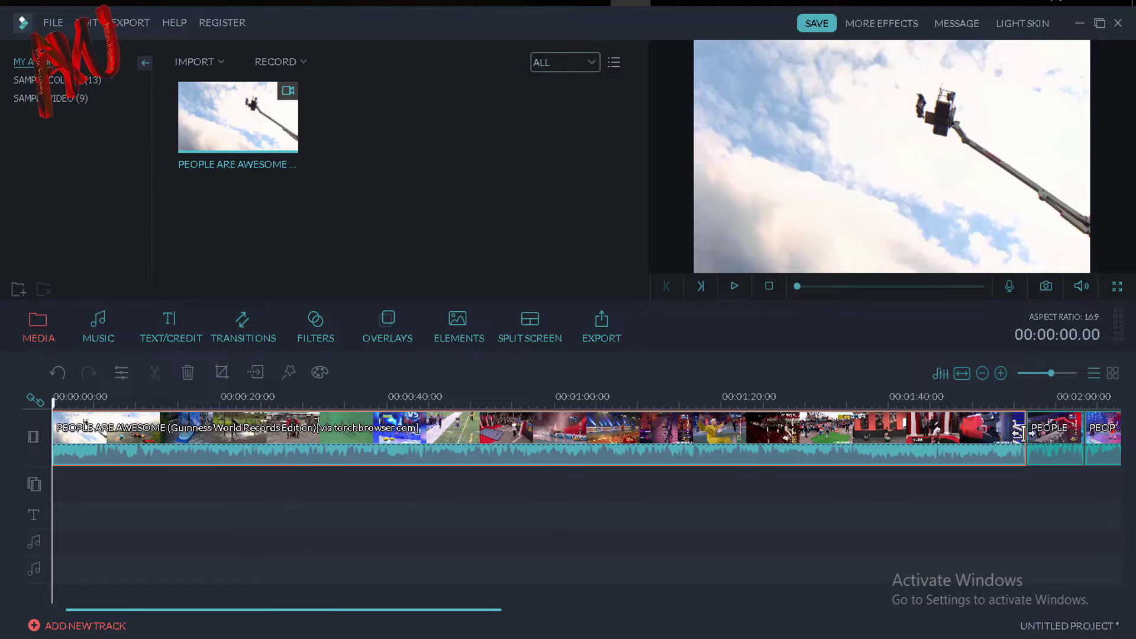
Delete the short middle clip between 00:01:56 and 00:02:03 so the parts join.
drag(1051, 374, 1044, 378)
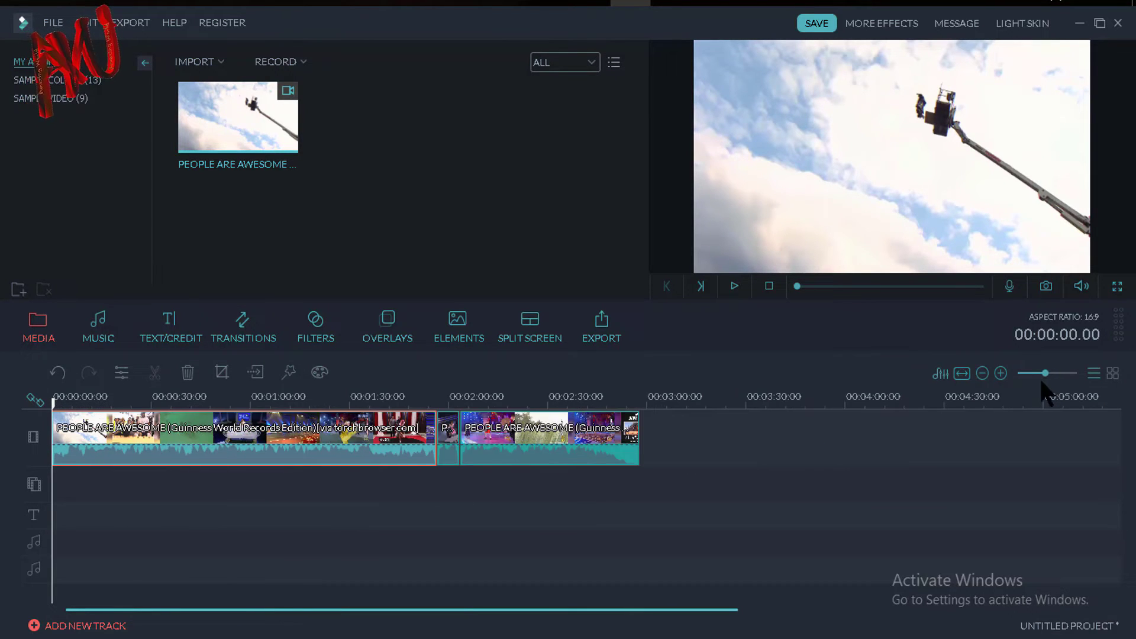
click(445, 435)
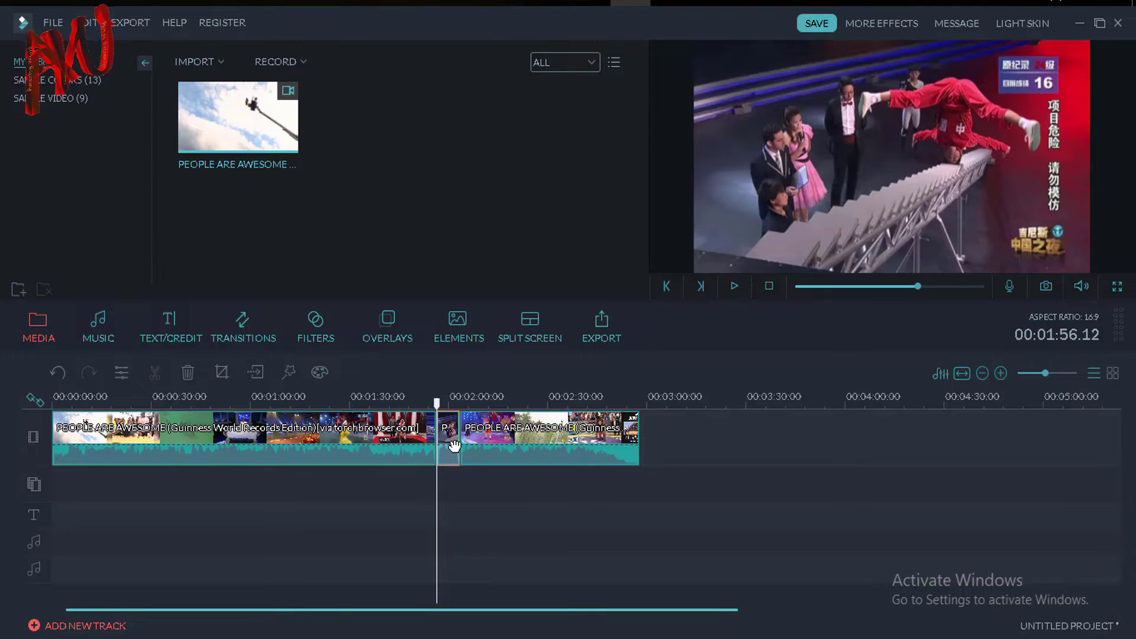
right_click(455, 445)
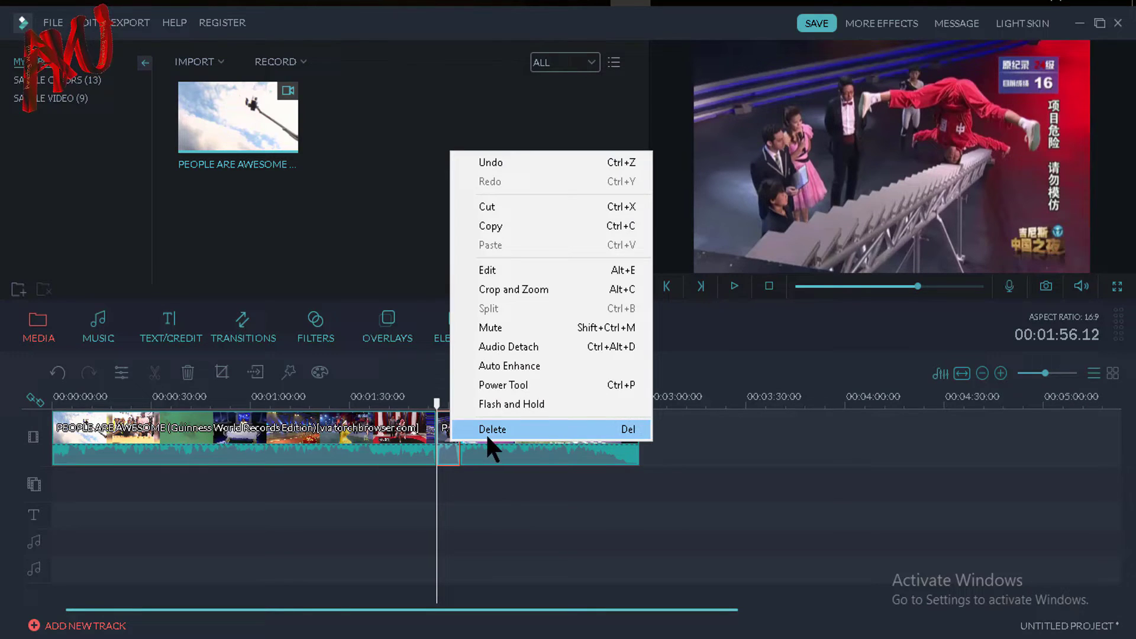
click(444, 452)
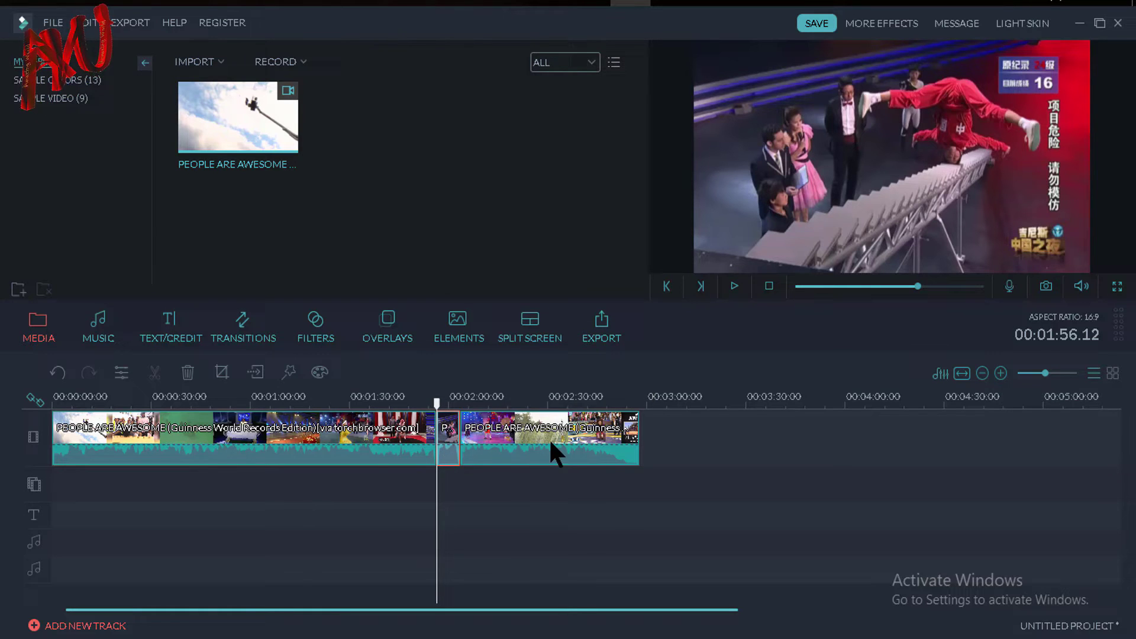
key(Delete)
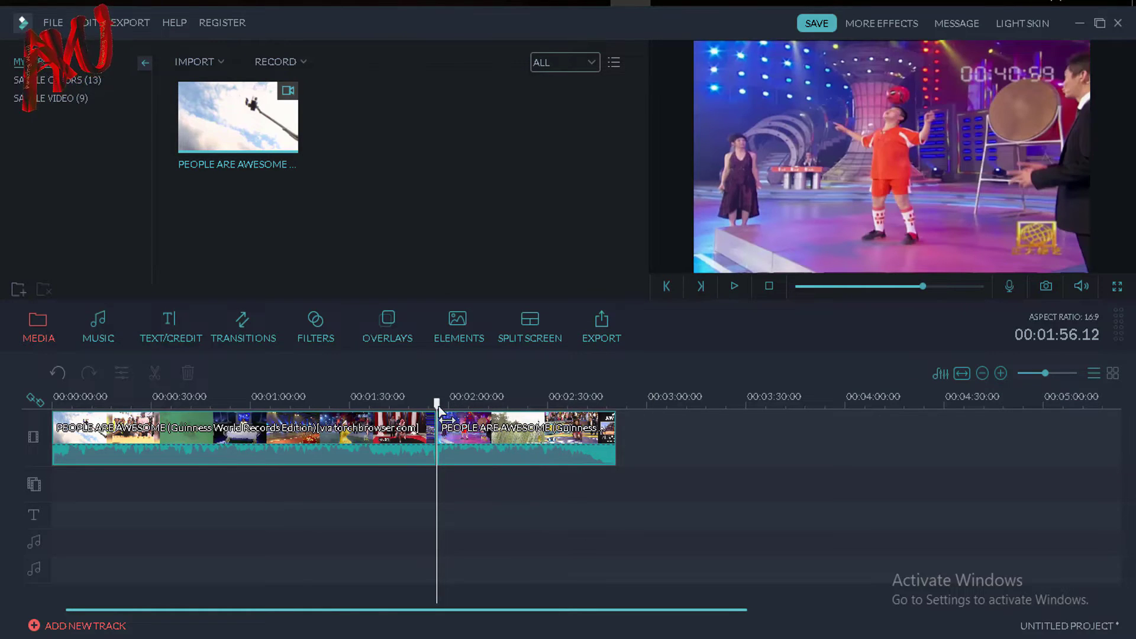
mouse_move(438, 408)
mouse_down()
mouse_move(423, 404)
mouse_move(479, 406)
mouse_move(444, 406)
mouse_up()
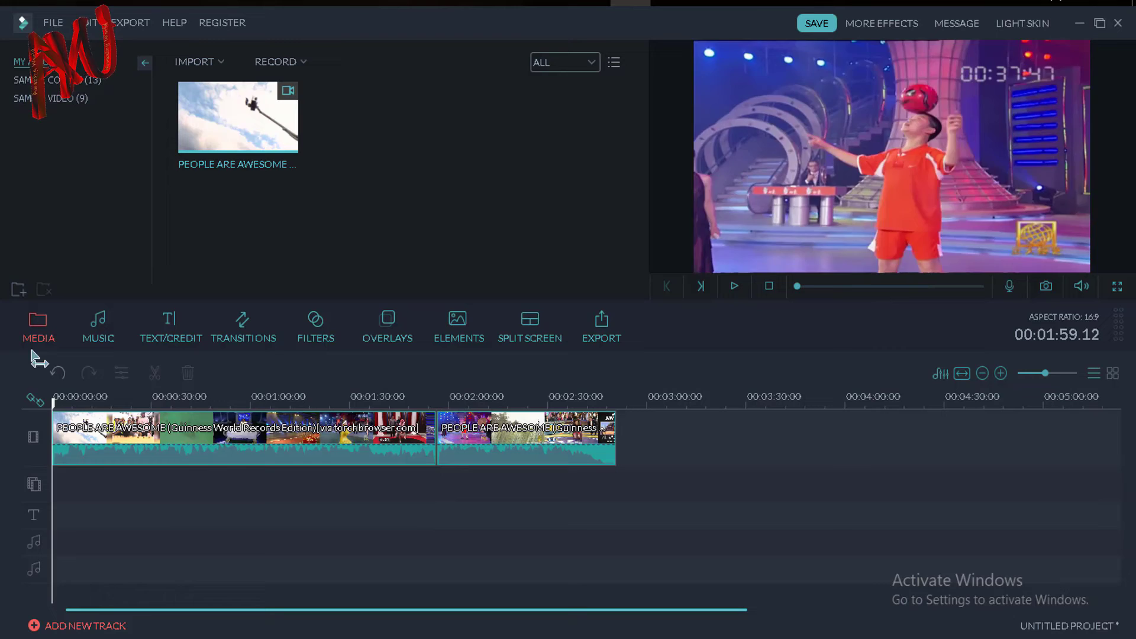
Split the first clip at about 00:00:15.
click(103, 404)
click(108, 437)
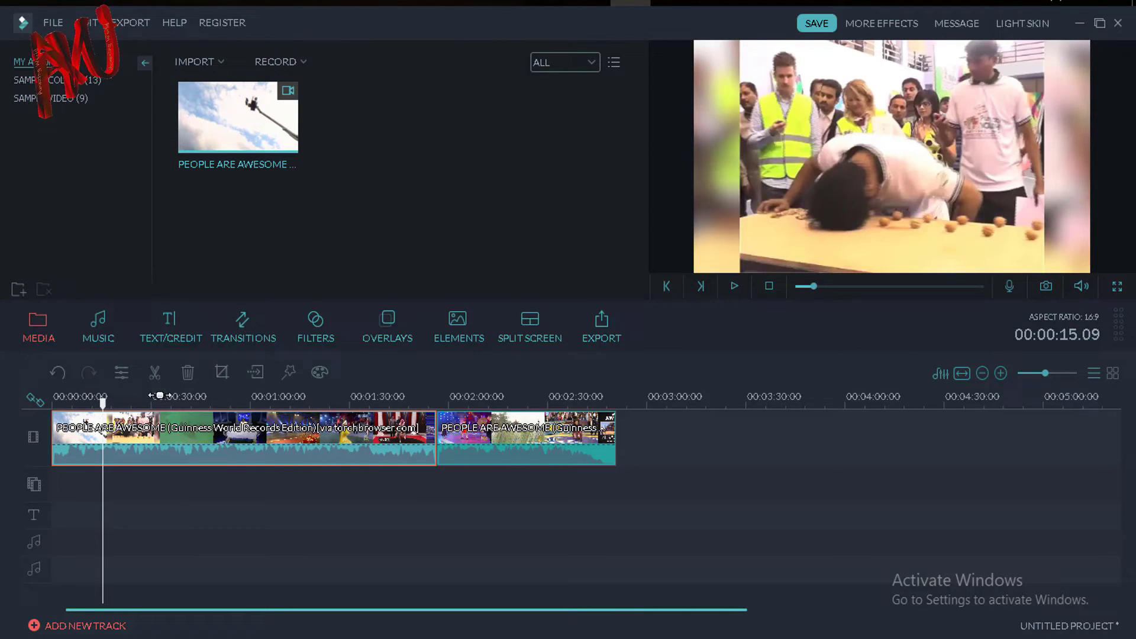
click(154, 372)
Split again at about 00:00:20 and delete the piece between the two cuts.
drag(106, 438, 123, 405)
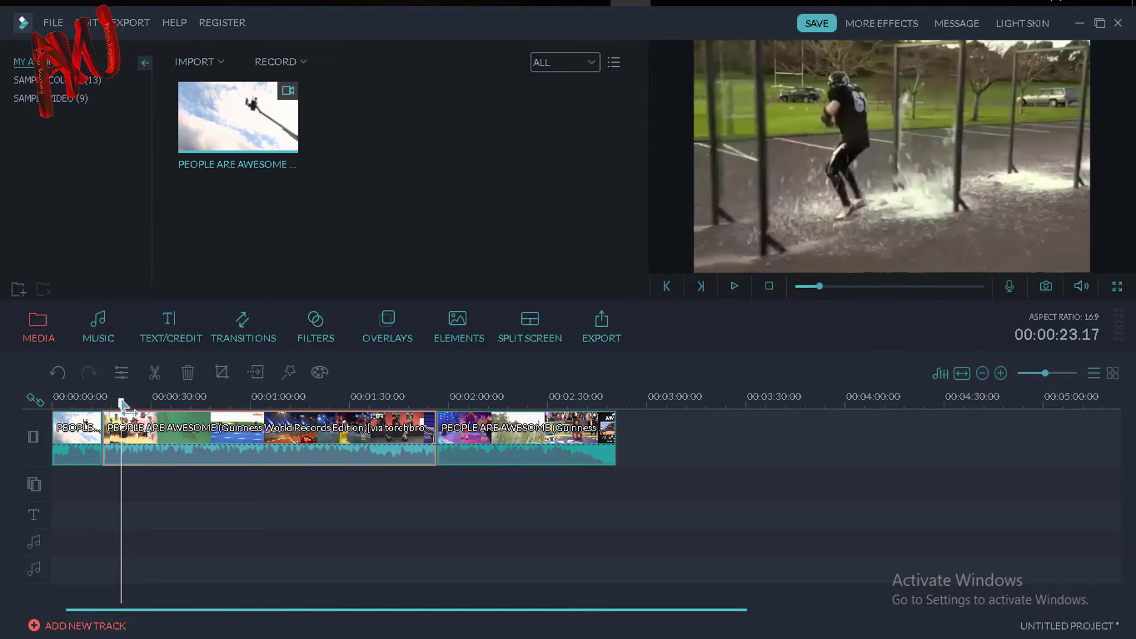
key(ctrl+b)
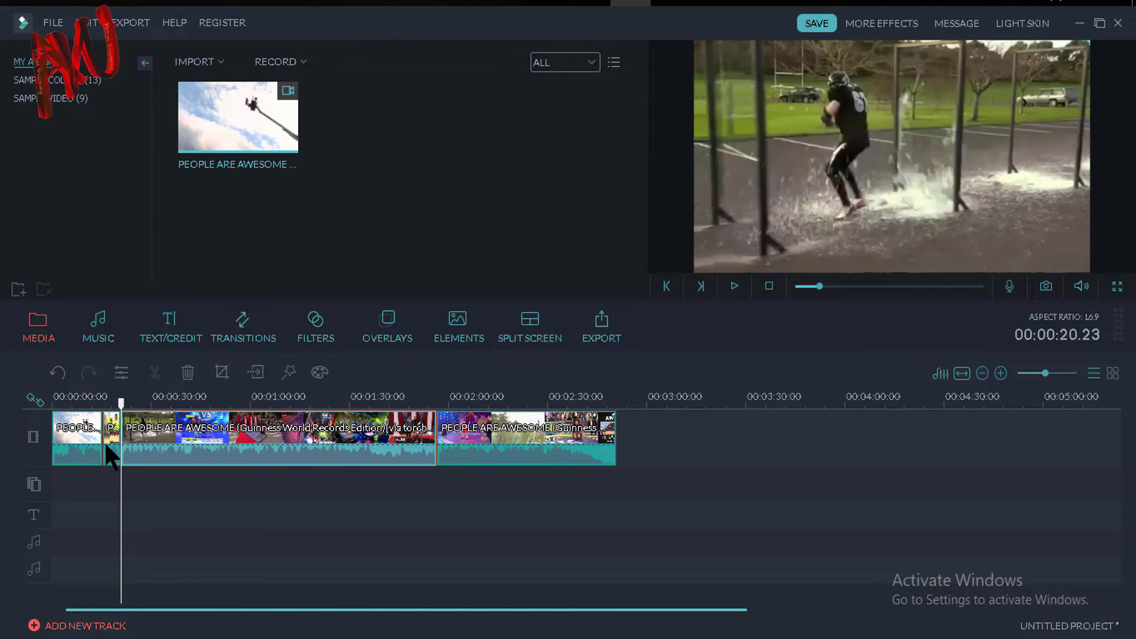
click(107, 444)
key(Delete)
key(ctrl+z)
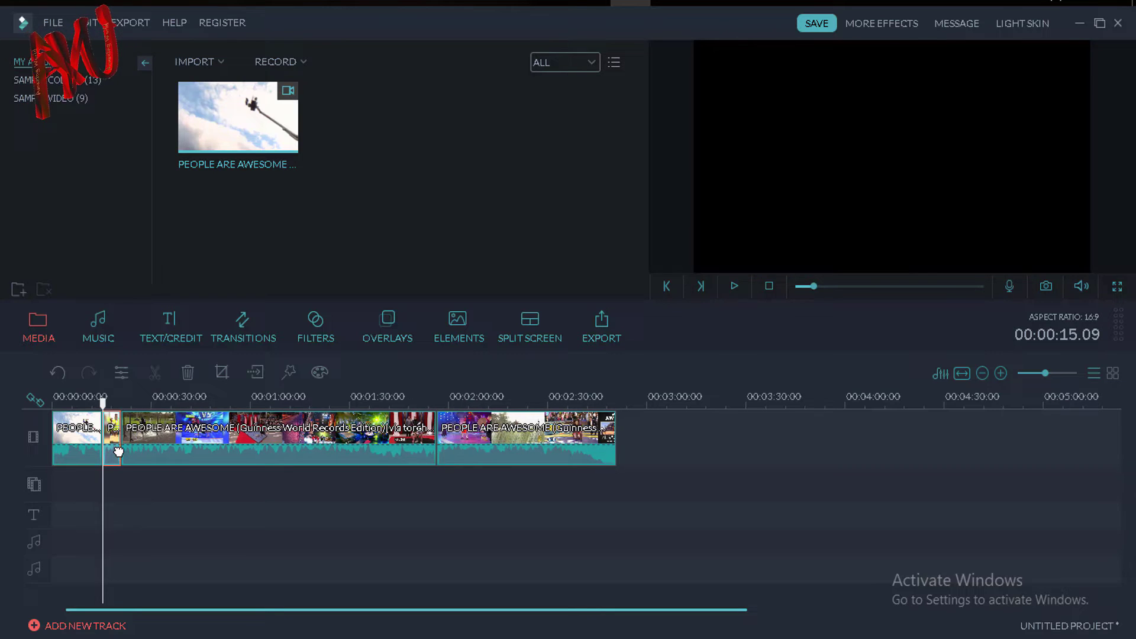
key(Delete)
drag(103, 405, 427, 444)
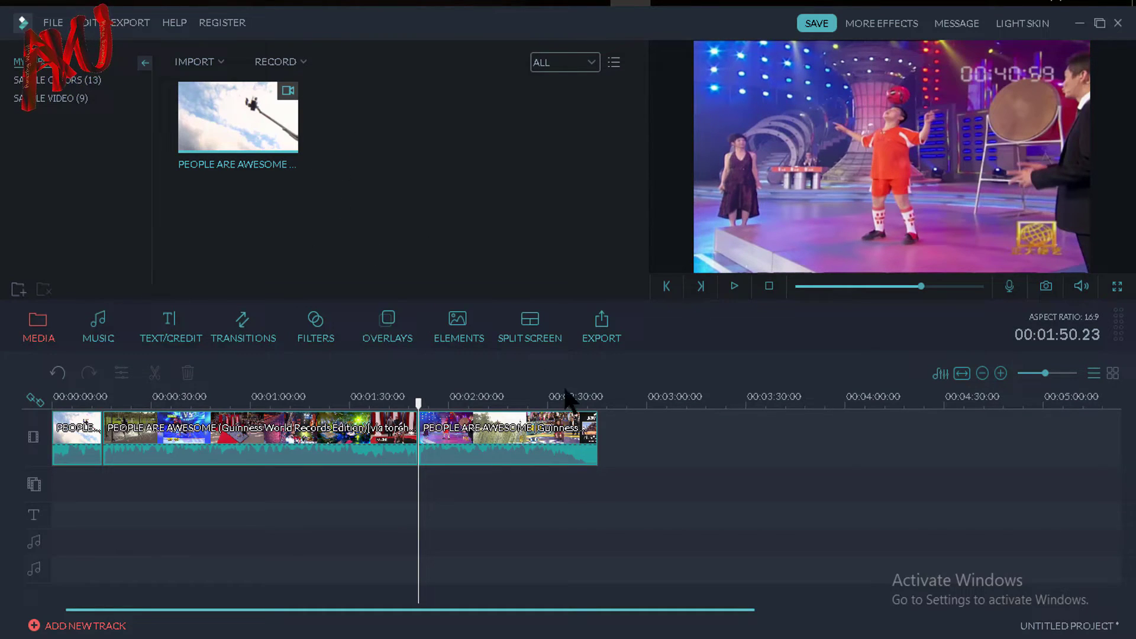
click(318, 149)
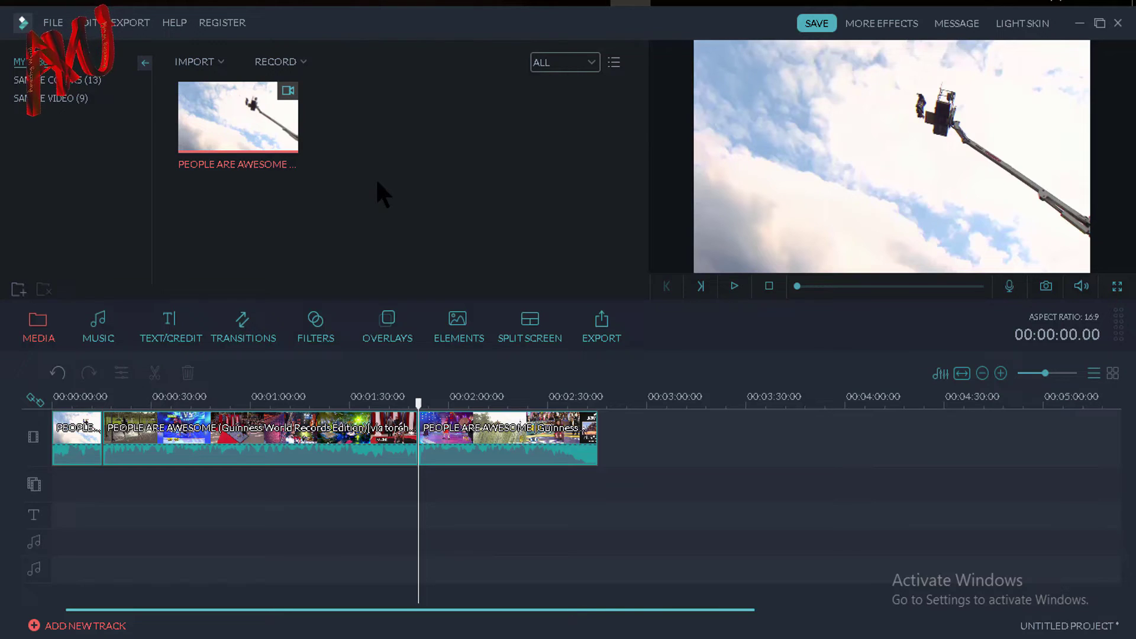
click(195, 62)
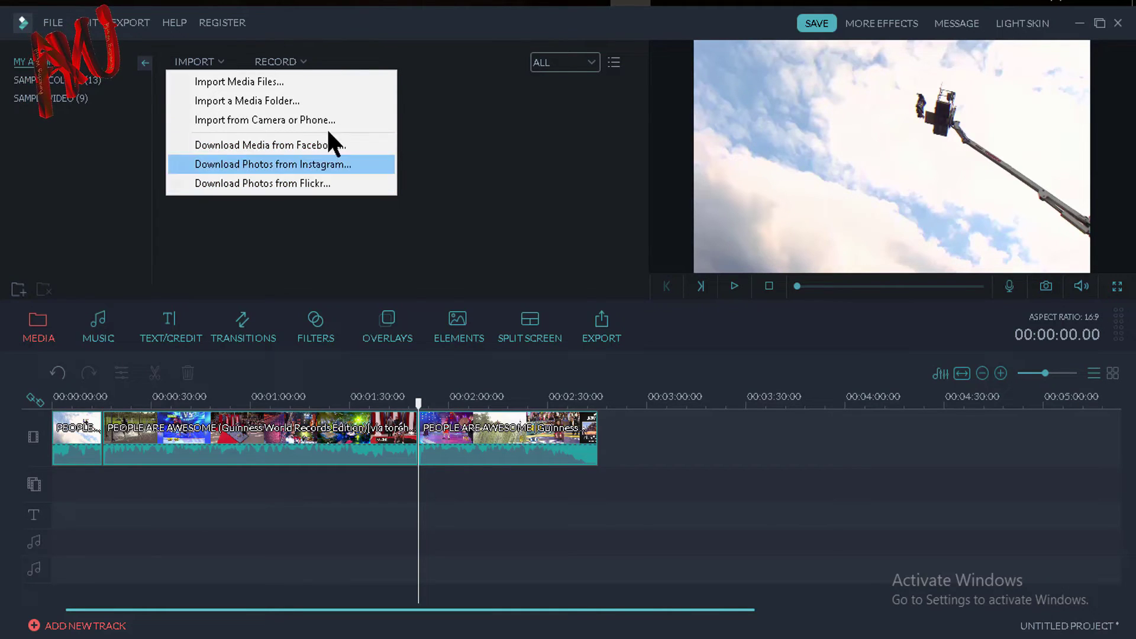
click(325, 166)
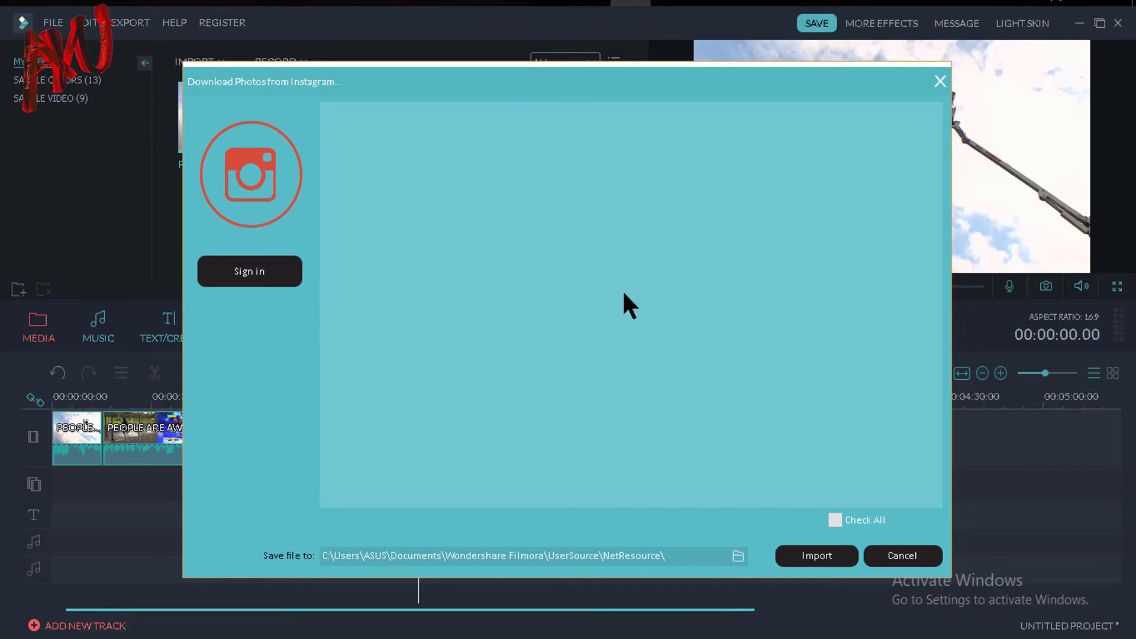
click(835, 520)
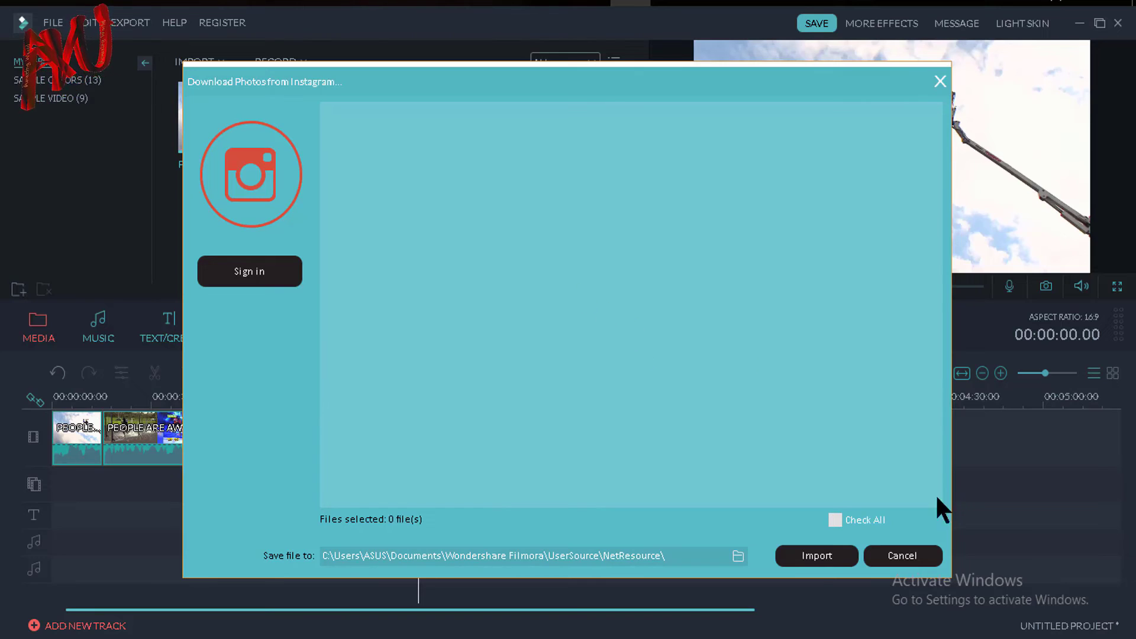
click(907, 559)
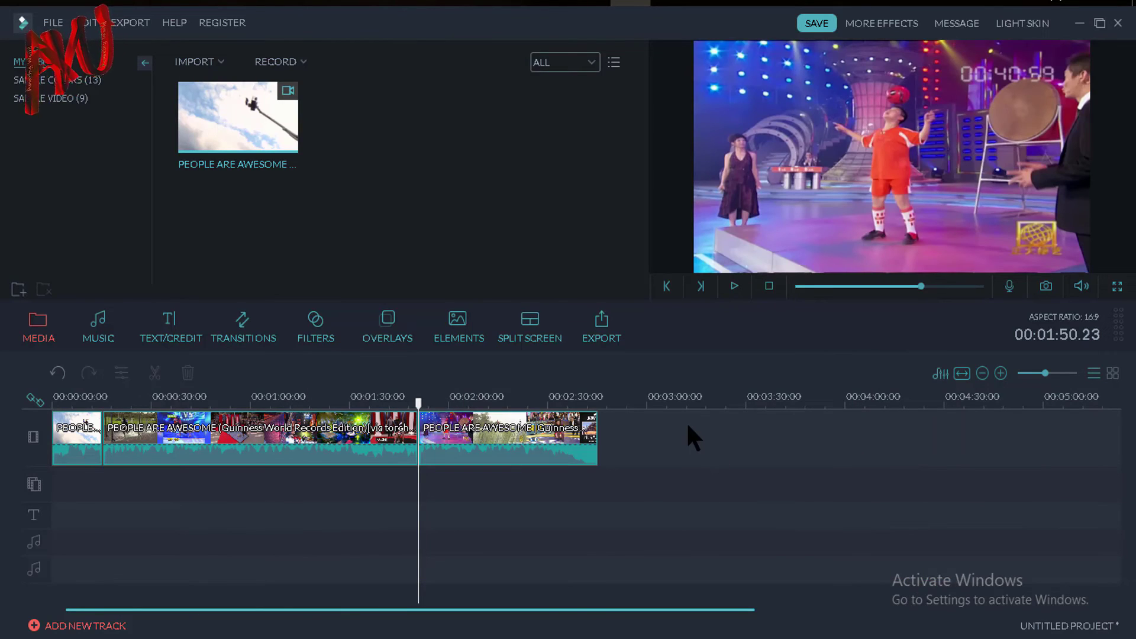
Move the playhead to about 00:00:10 on the timeline ruler.
click(88, 398)
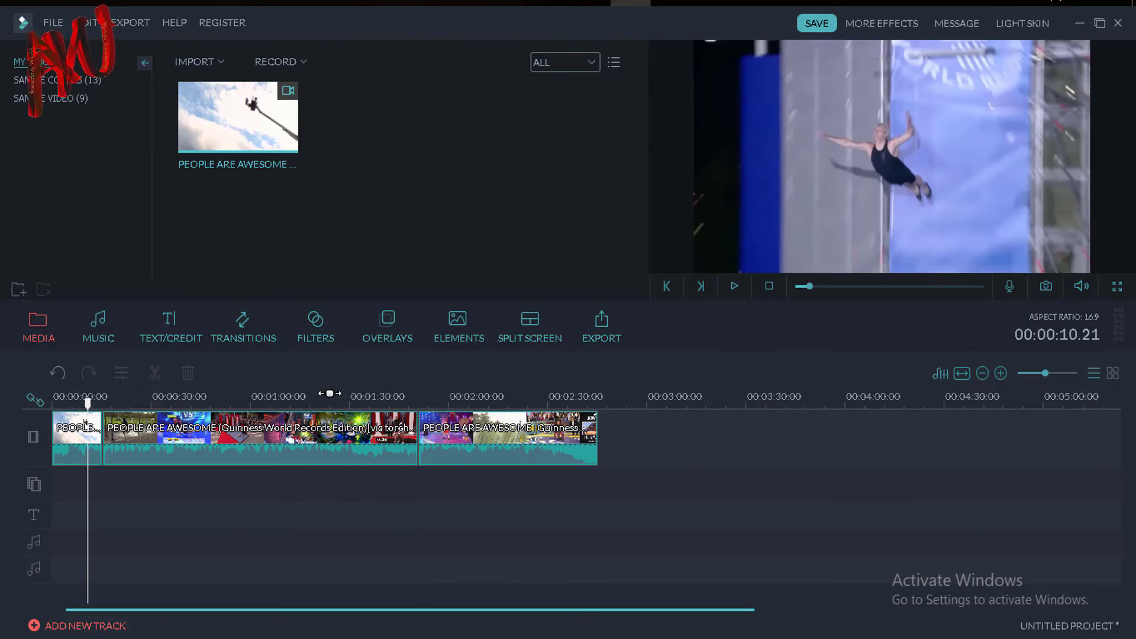